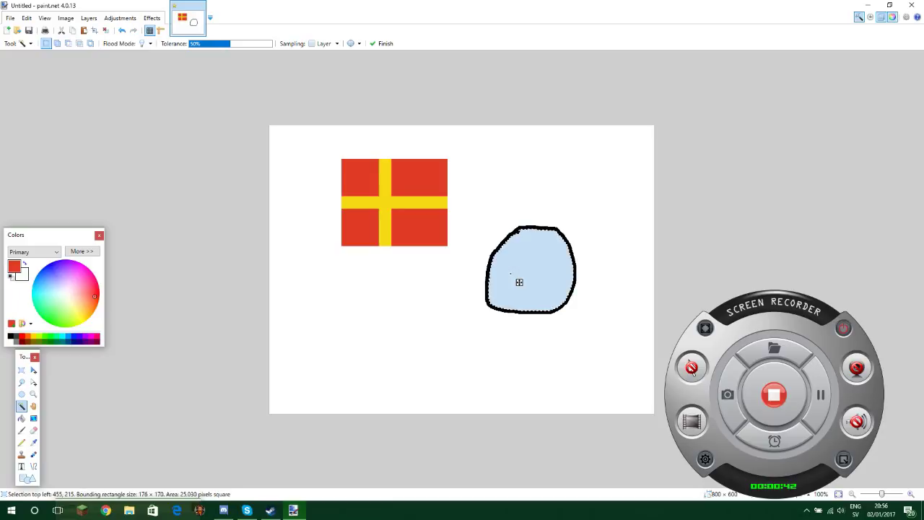
Paint the red outlines of an off-centre cross inside the black ball with the Paintbrush, following the flag's layout
key("b")
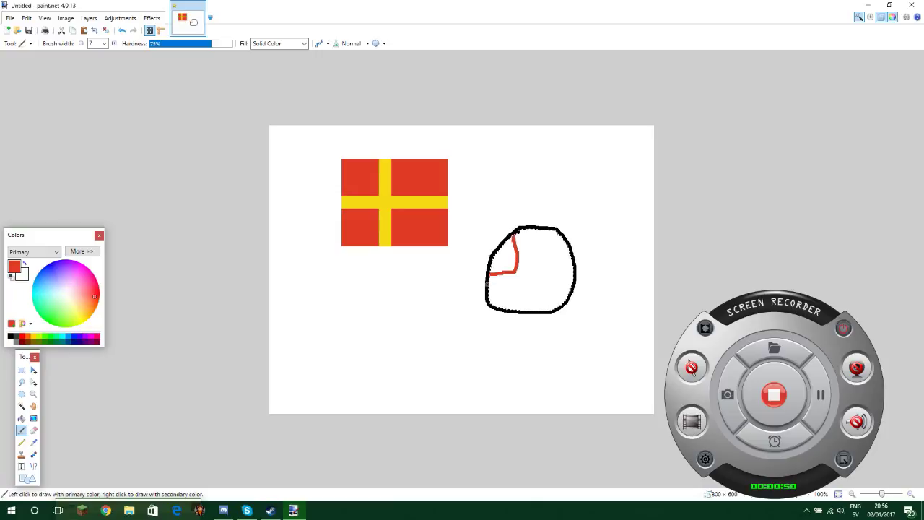
left_click_drag(488, 284, 517, 282)
left_click_drag(525, 288, 575, 275)
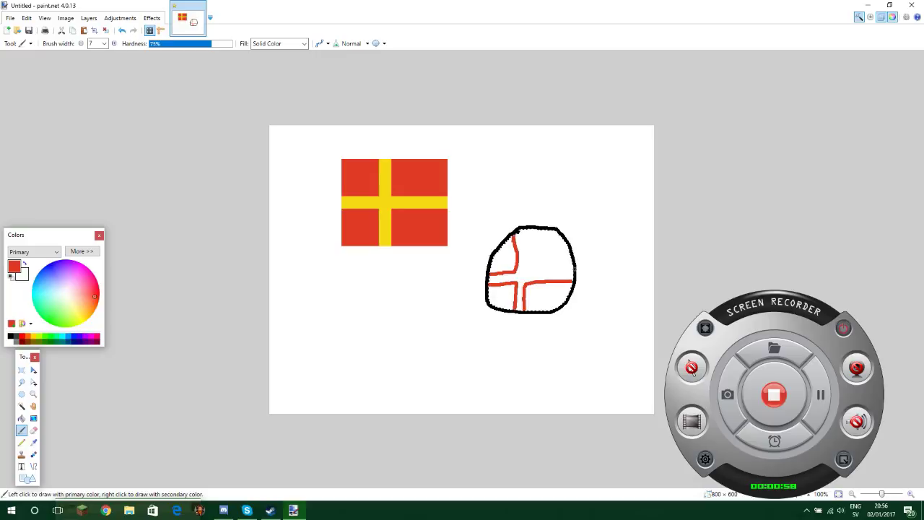
mouse_move(574, 269)
left_mouse_down()
mouse_move(527, 269)
mouse_move(527, 229)
left_mouse_up()
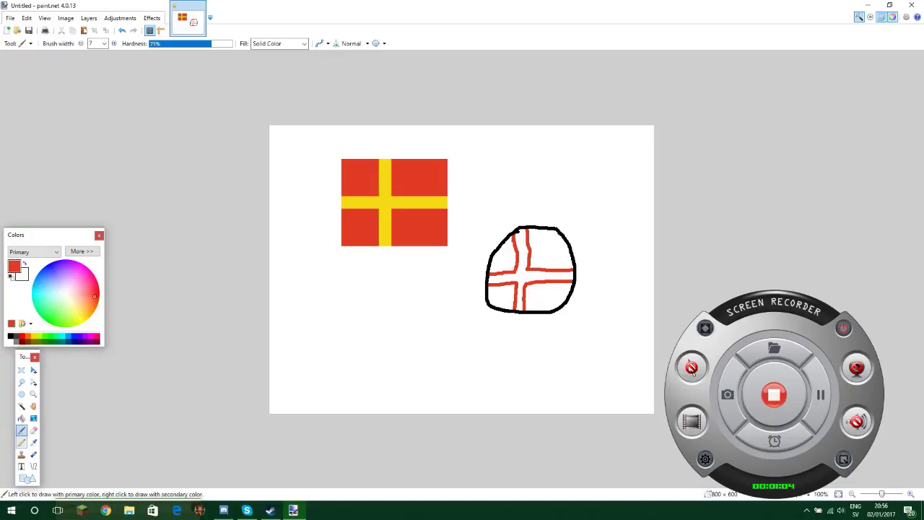
Fill the four quarters around the ball's cross with the flag's red
left_click(21, 418)
left_click(504, 253)
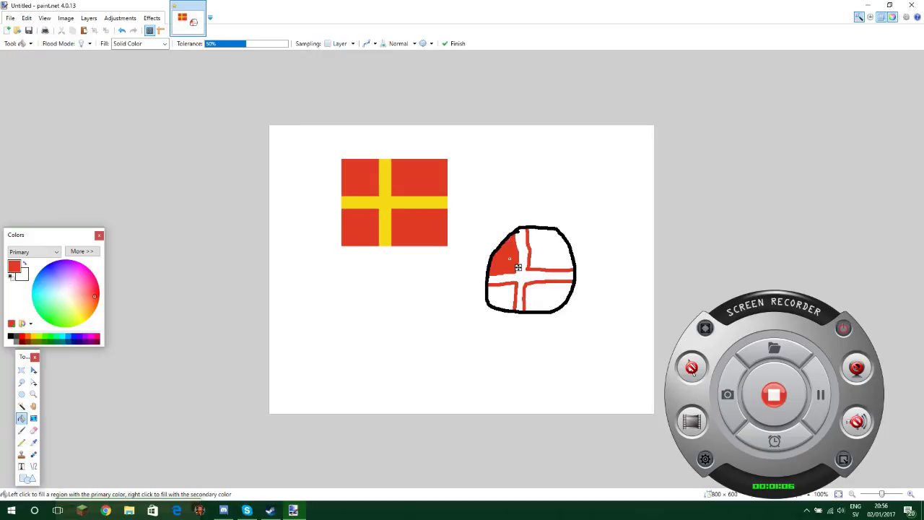
left_click(550, 247)
left_click(542, 301)
left_click(511, 302)
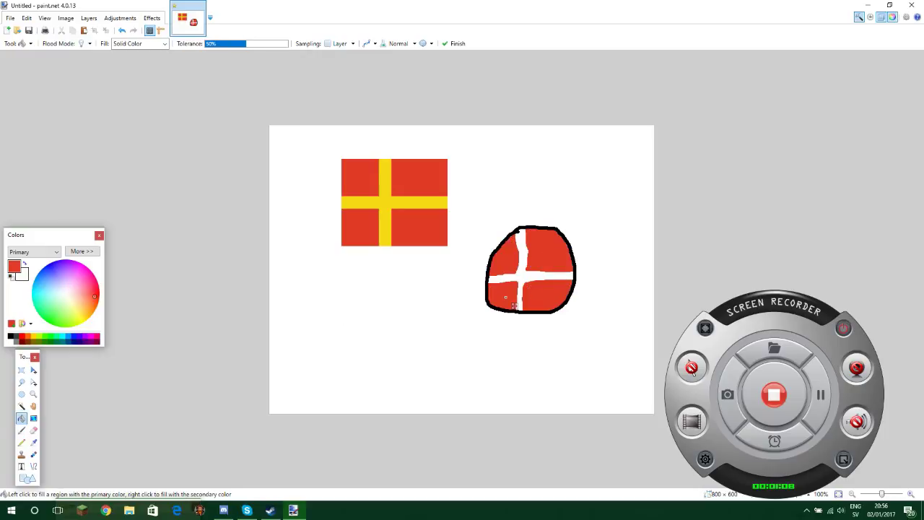
Sample the yellow from the flag's cross with the Color Picker and fill the ball's white cross with it
left_click(34, 406)
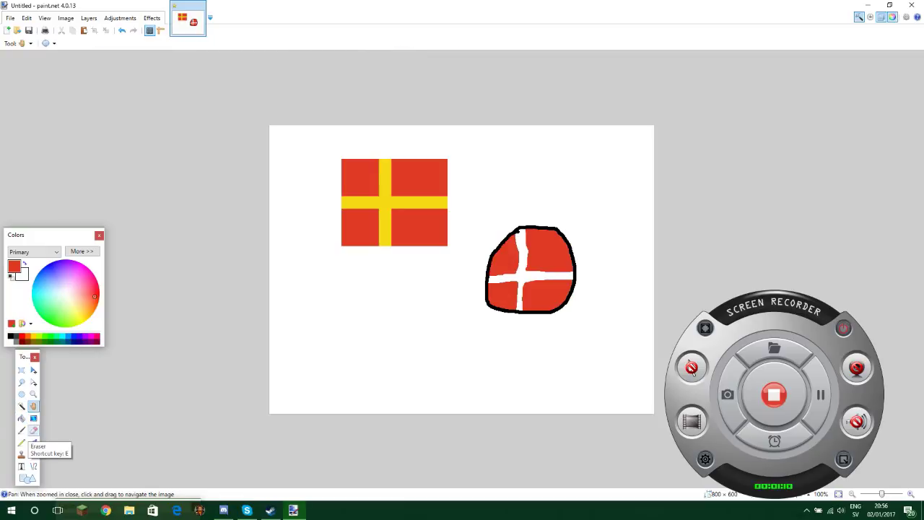
left_click(21, 430)
left_click(21, 394)
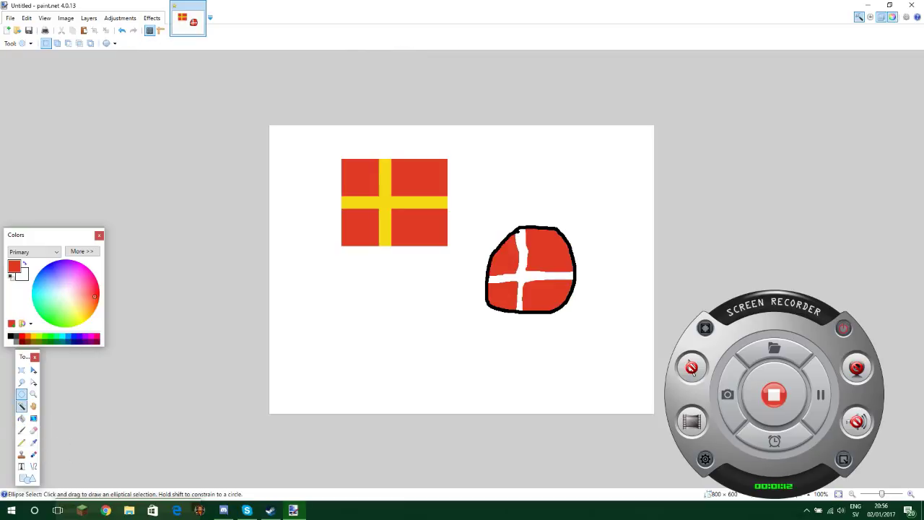
left_click(21, 405)
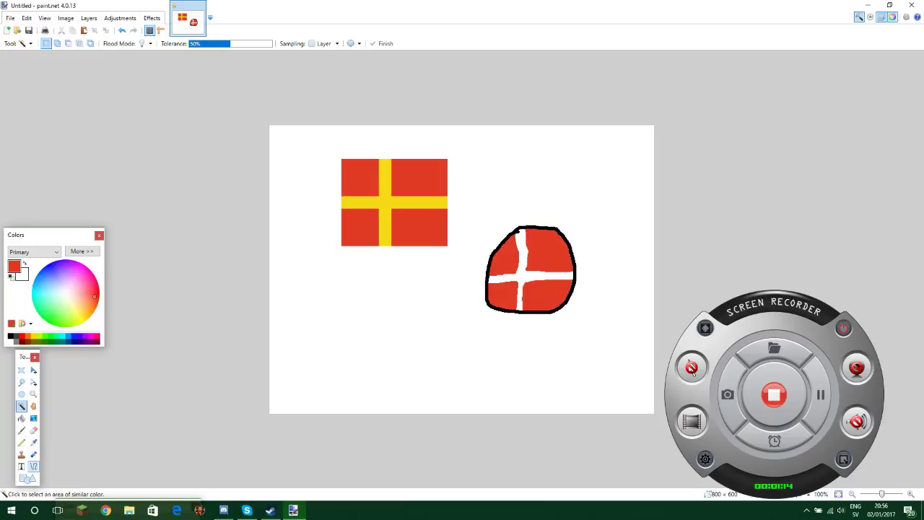
left_click(34, 467)
left_click(33, 454)
left_click(33, 442)
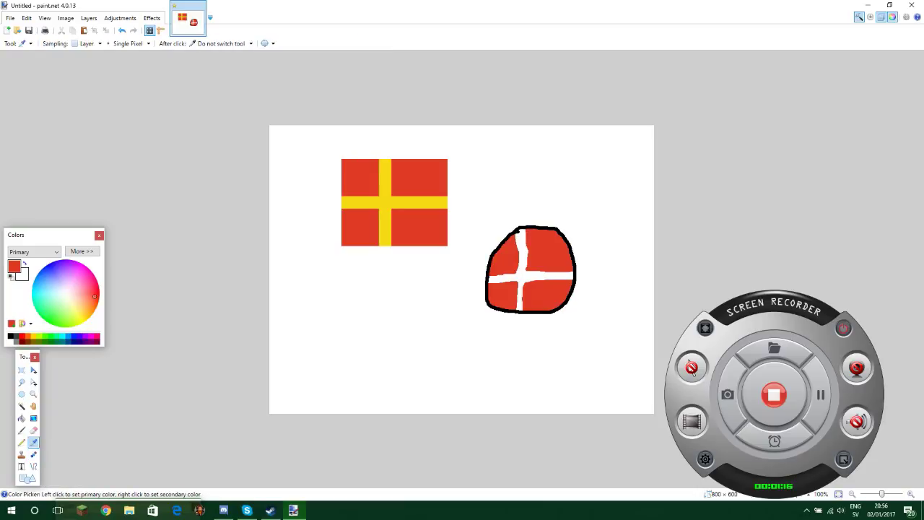
left_click(384, 202)
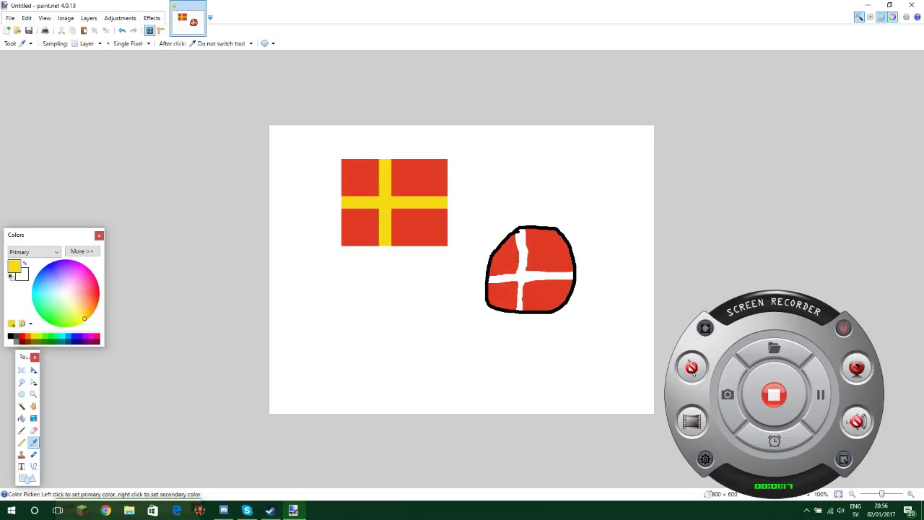
left_click(21, 418)
left_click(529, 279)
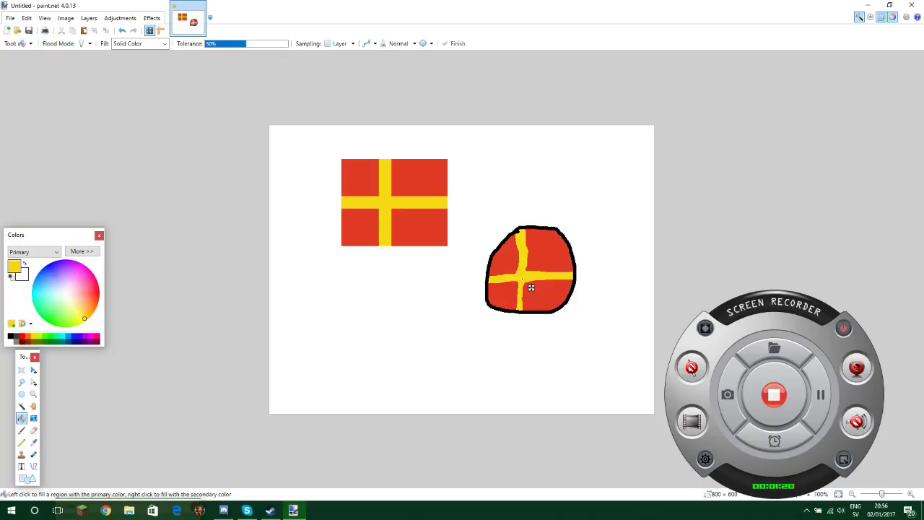
Paint two black-outlined eyes on the upper quarters of the ball and fill their insides with white
left_click(21, 430)
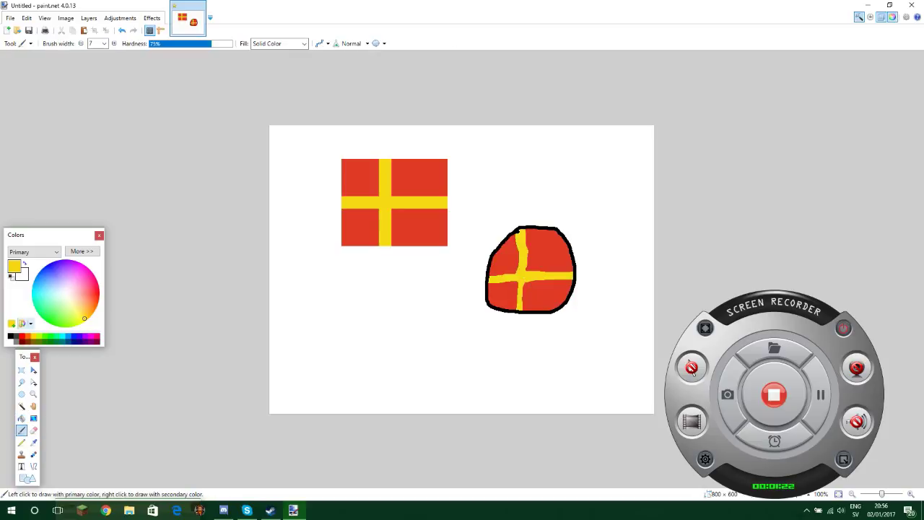
left_click(10, 336)
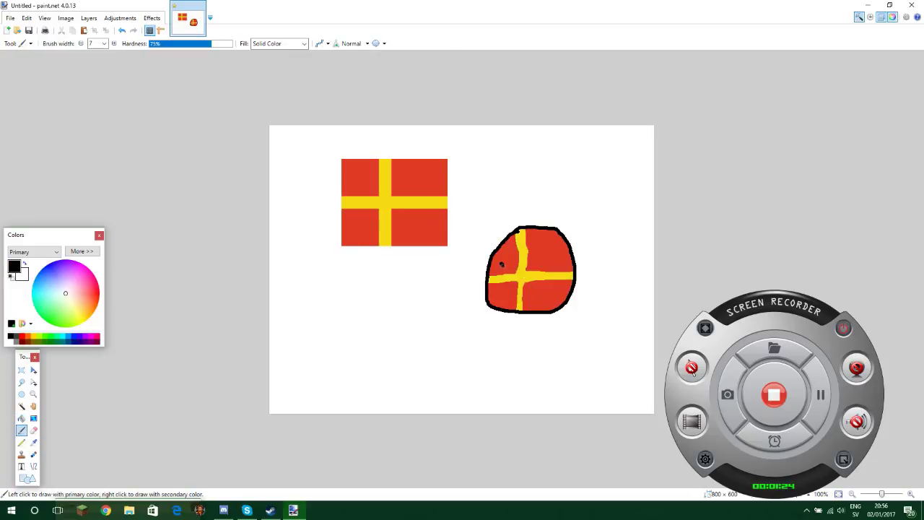
mouse_move(506, 265)
left_mouse_down()
mouse_move(511, 254)
mouse_move(501, 255)
mouse_move(503, 265)
left_mouse_up()
left_click(122, 30)
mouse_move(496, 262)
left_mouse_down()
mouse_move(510, 265)
mouse_move(502, 253)
left_mouse_up()
mouse_move(545, 264)
left_mouse_down()
mouse_move(550, 253)
mouse_move(540, 267)
left_mouse_up()
left_click(21, 417)
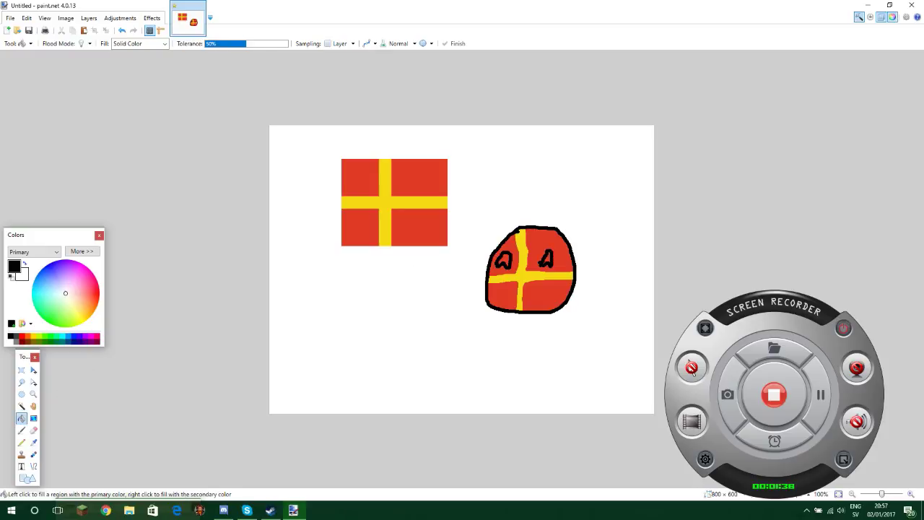
left_click(503, 261)
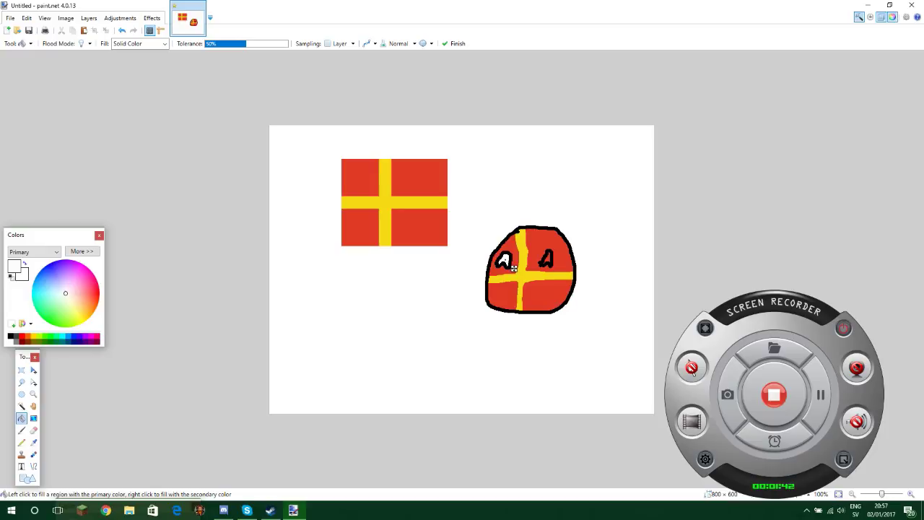
Paint shading along the ball's lower right edge and a ground shadow at its lower left, using black at opacity 132
key("b")
left_click(10, 335)
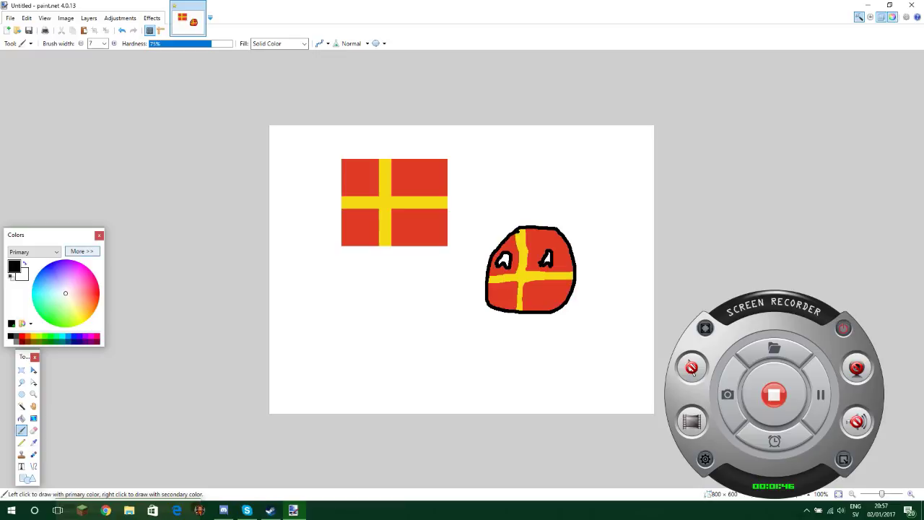
left_click(82, 250)
left_click_drag(153, 356, 139, 357)
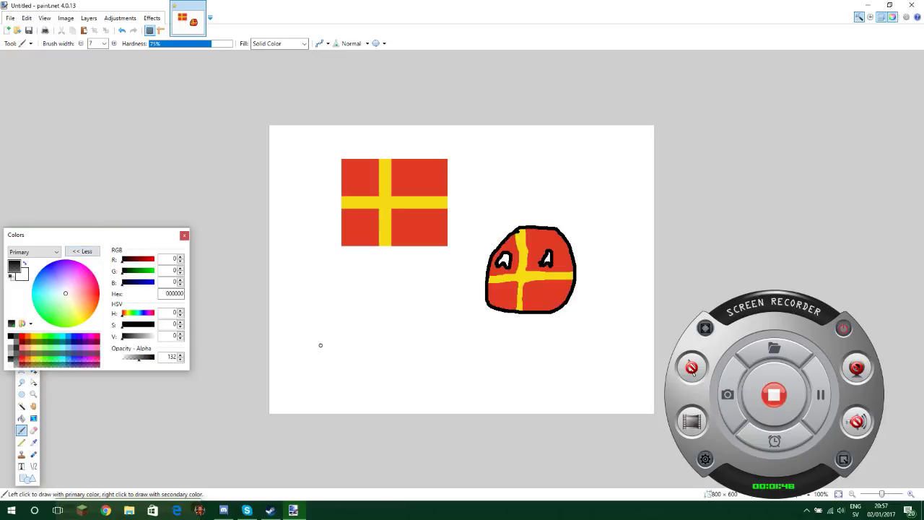
mouse_move(540, 312)
left_mouse_down()
mouse_move(567, 297)
mouse_move(531, 310)
mouse_move(568, 288)
mouse_move(514, 309)
mouse_move(524, 309)
mouse_move(478, 310)
mouse_move(506, 314)
mouse_move(485, 309)
left_mouse_up()
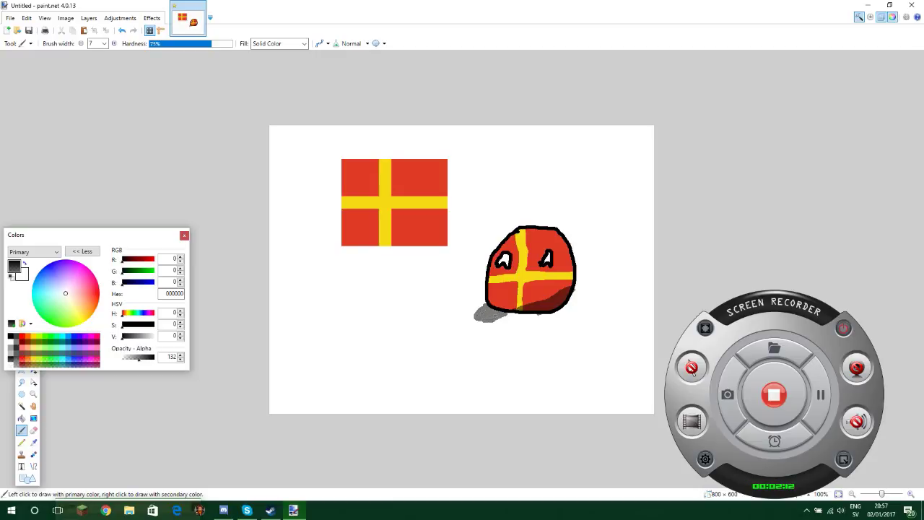
left_click_drag(477, 311, 481, 306)
left_click_drag(476, 307, 482, 300)
Cut the finished ball and its shadow out of the drawing with a rectangular selection about 262 × 228 pixels
left_click(27, 372)
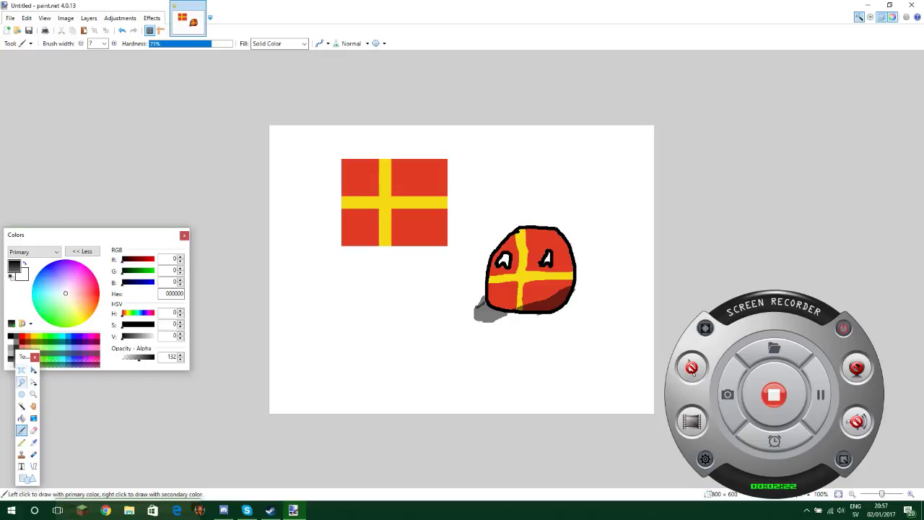
left_click(21, 370)
left_click_drag(456, 217, 583, 328)
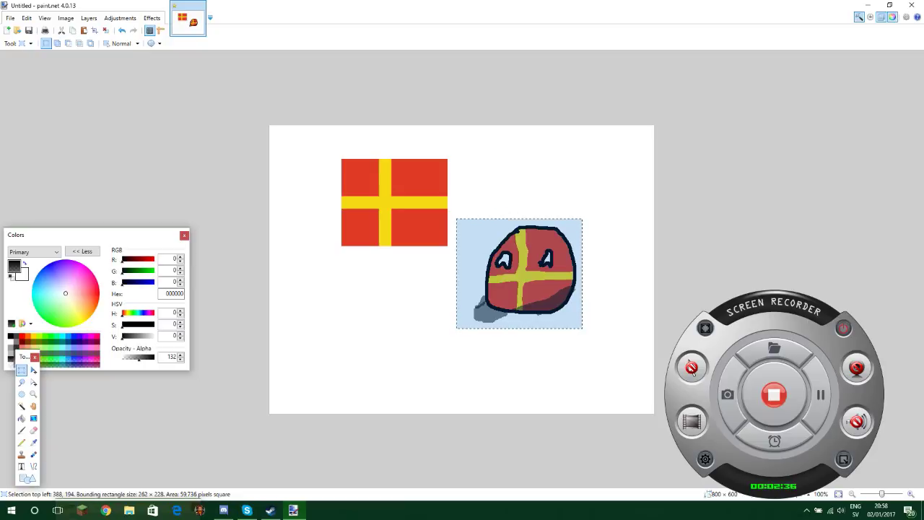
key("Delete")
Create a new blank image of 256 × 256 pixels
left_click(10, 18)
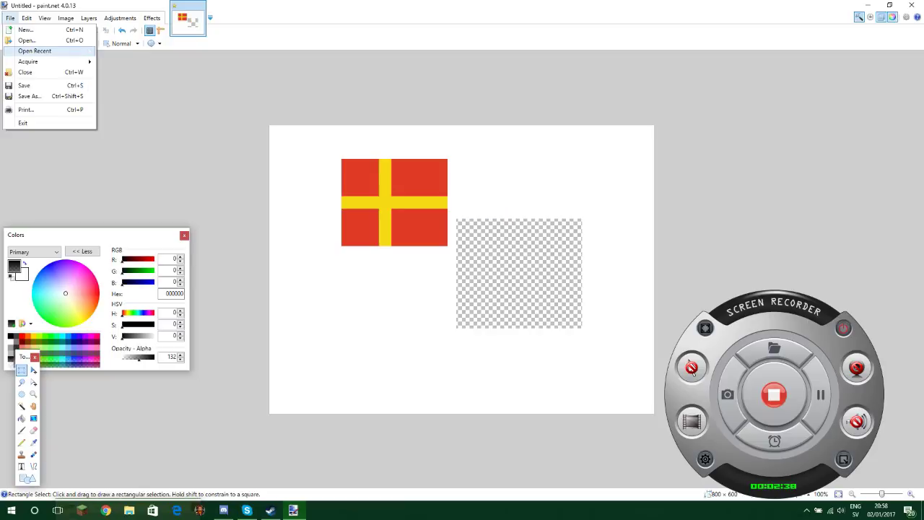
left_click(26, 29)
type("2")
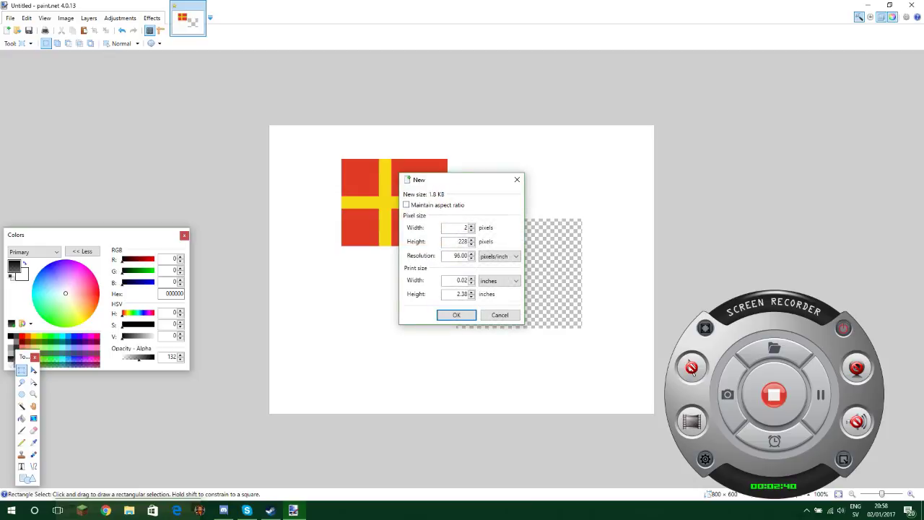
type("56")
key("Tab")
type("24")
key("Return")
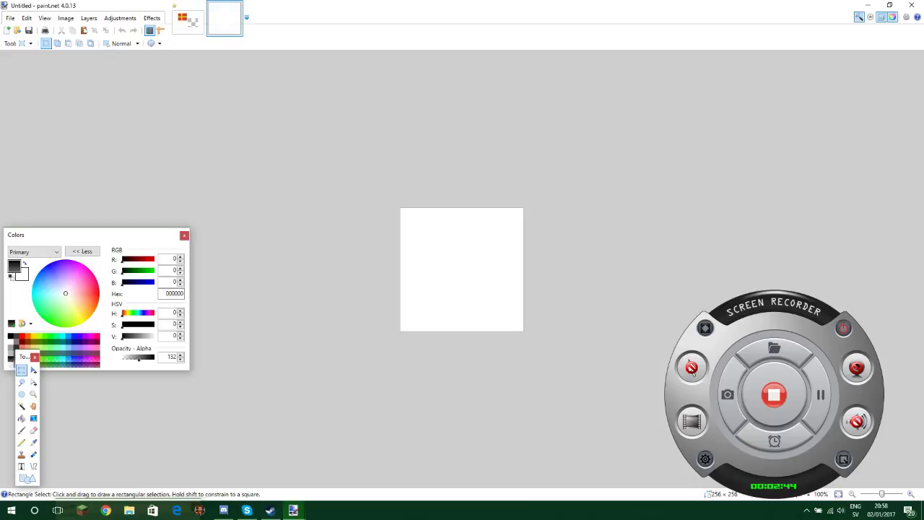
Paste the ball onto the new image's background, keeping the canvas size, and shift it slightly up and left
key("ctrl+v")
left_click(542, 344)
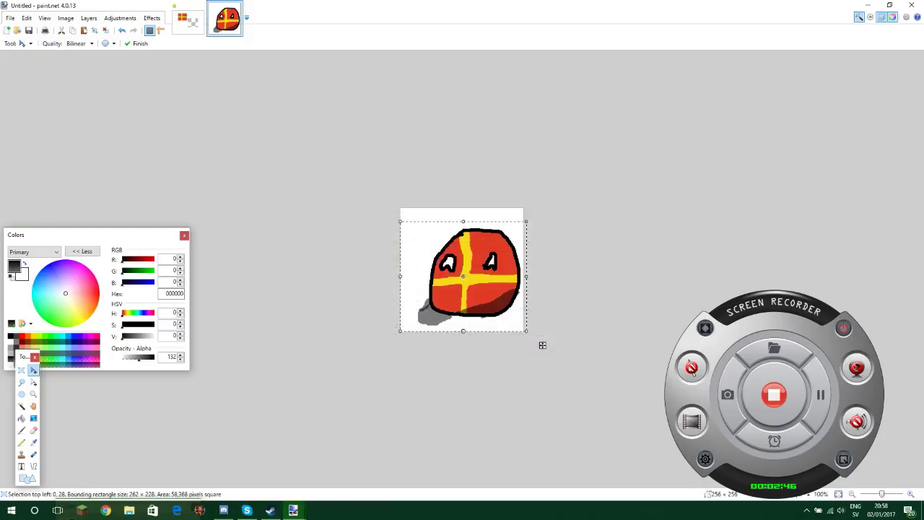
mouse_move(542, 345)
left_mouse_down()
mouse_move(530, 337)
mouse_move(536, 342)
left_mouse_up()
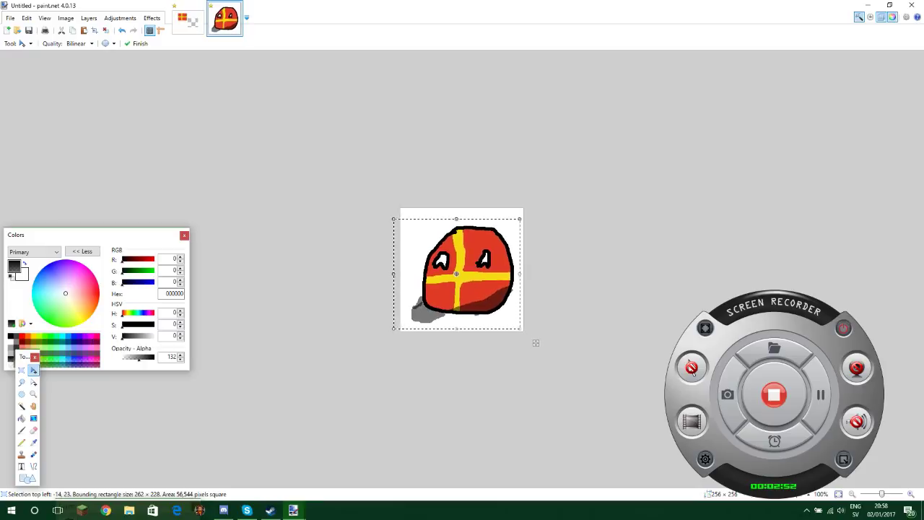
Show the layers list, add a new layer and paste the ball onto it while keeping the canvas size
left_click_drag(94, 235, 257, 339)
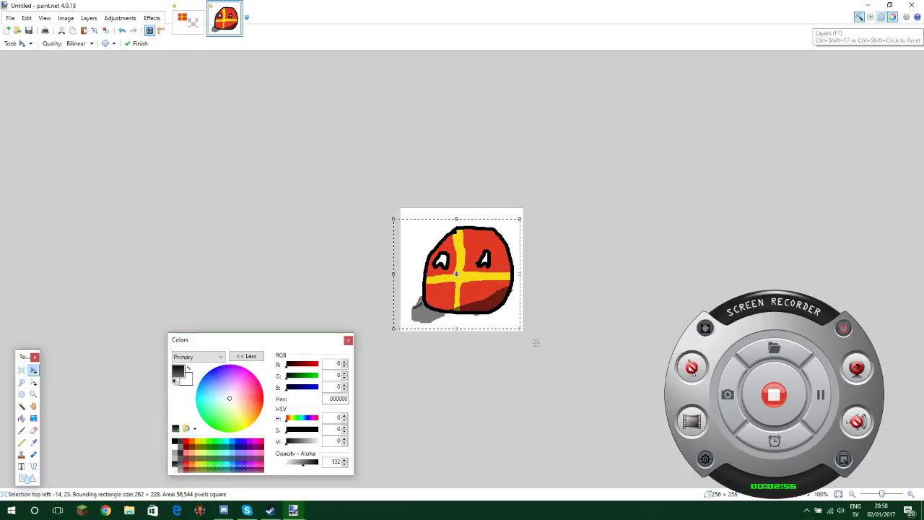
left_click(881, 16)
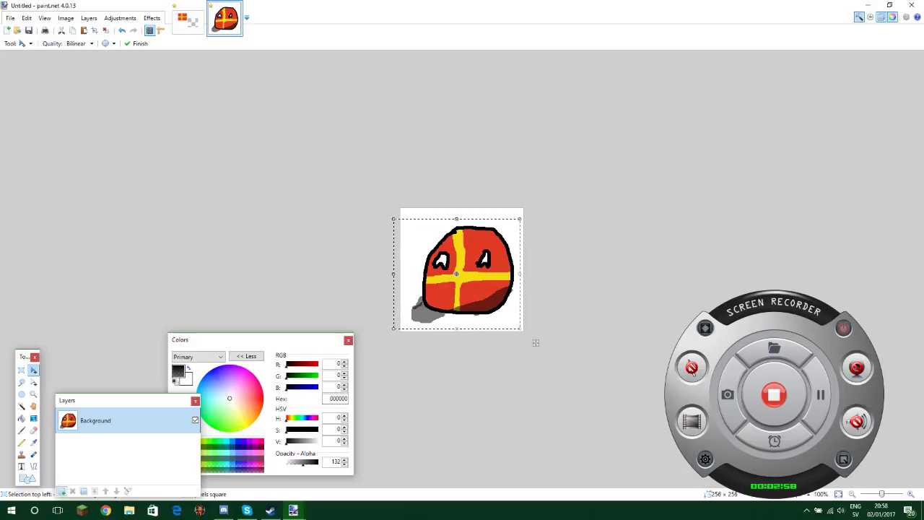
key("ctrl+shift+n")
key("ctrl+v")
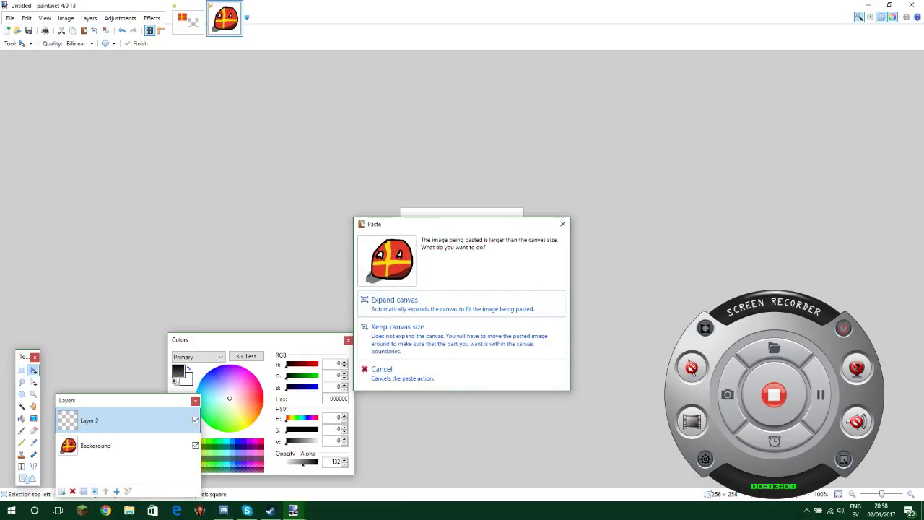
left_click(461, 350)
Delete the Background layer and place a new empty layer beneath the ball's layer
left_click(94, 445)
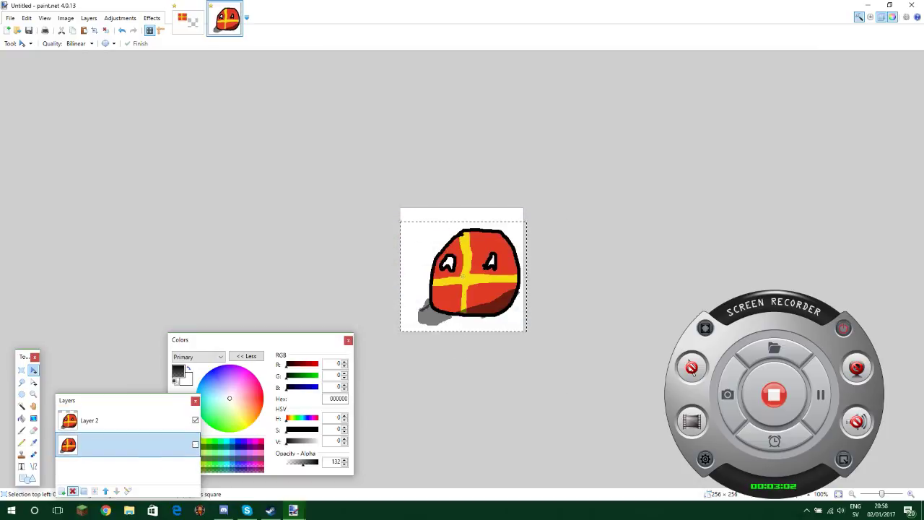
left_click(73, 491)
left_click(62, 491)
left_click_drag(89, 420, 90, 446)
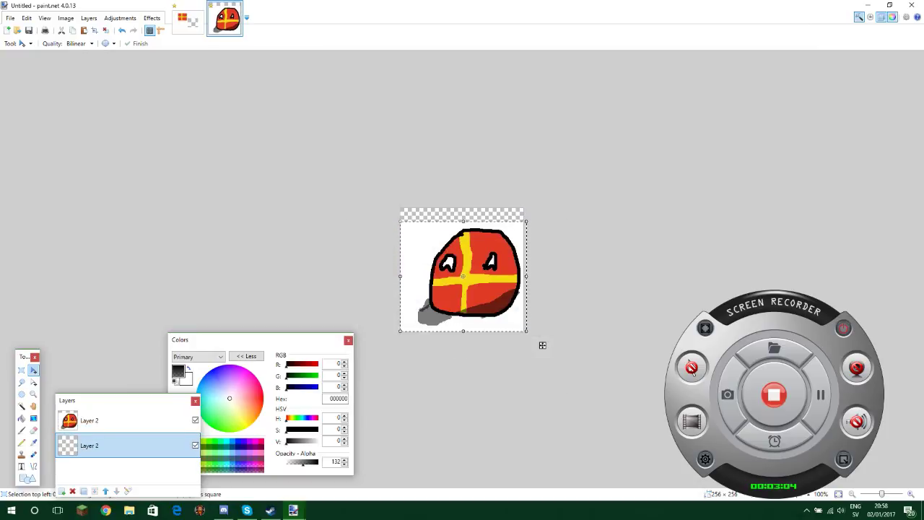
Remove the white area around the ball on its layer using the Magic Wand at 50% tolerance
key("alt+Page_Up")
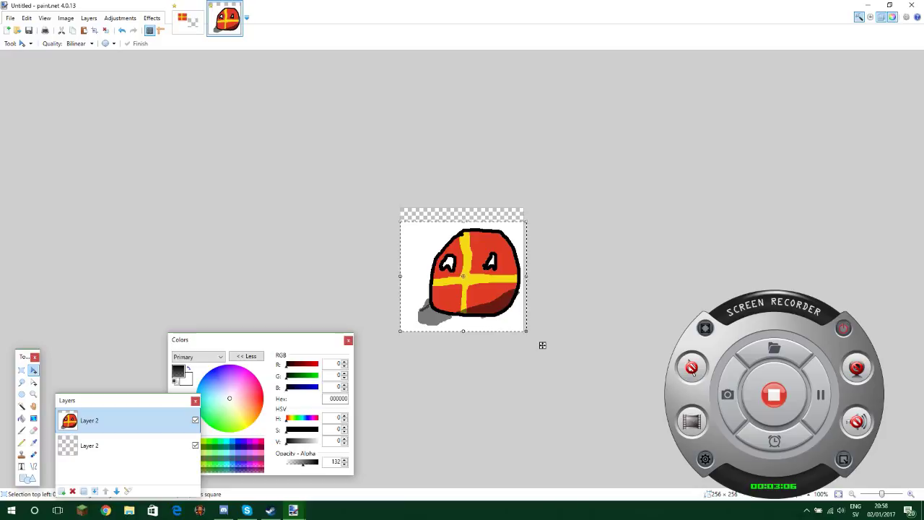
key("s")
left_click(419, 268)
left_click(419, 268)
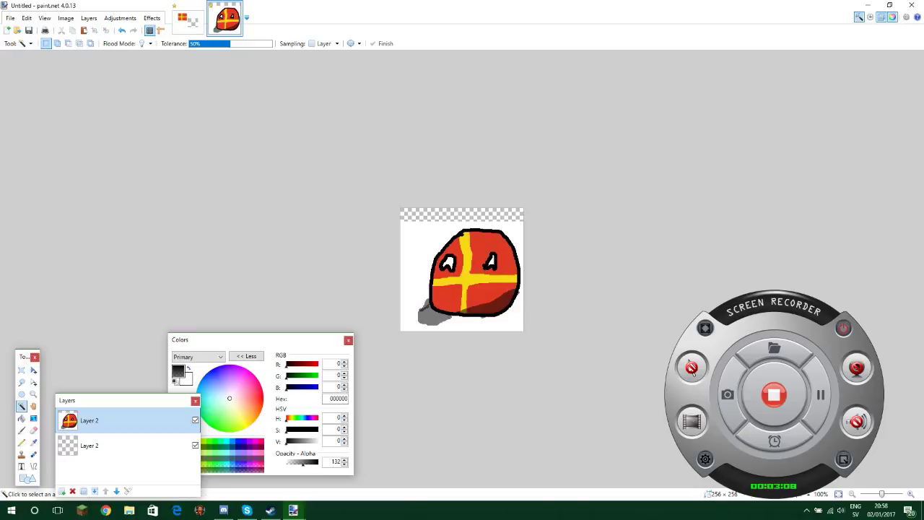
key("Delete")
key("ctrl+d")
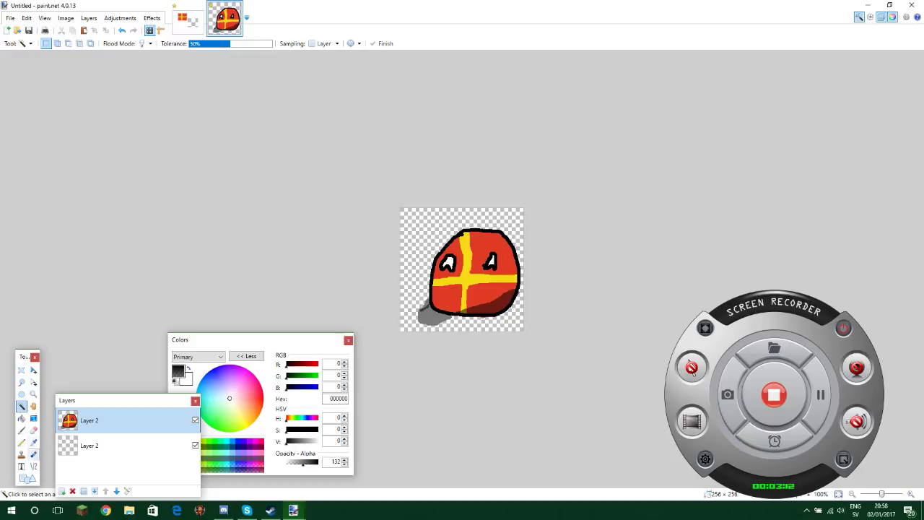
Erase the rough upper edge of the ball's ground shadow and touch it up with semi-transparent black brush strokes
left_click(34, 430)
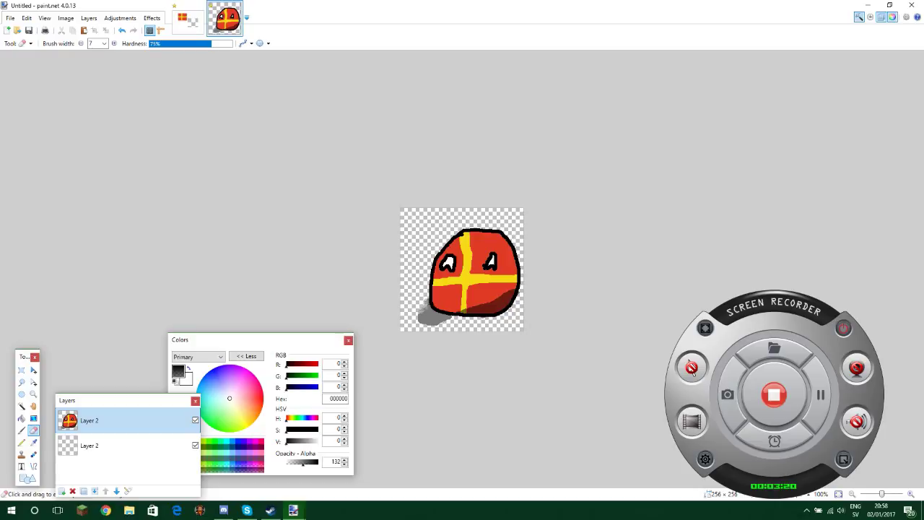
left_click(21, 430)
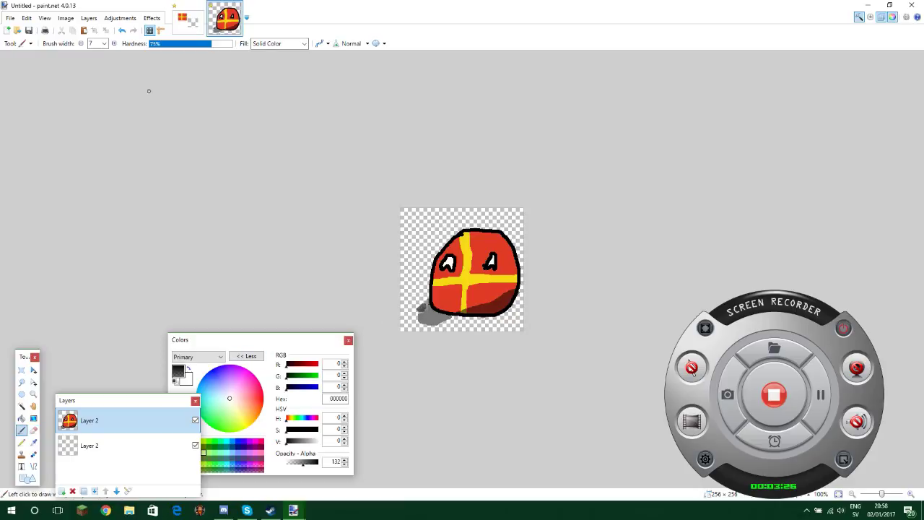
Undo the last brush stroke and remove the ball's ground shadow with the Magic Wand at 50% tolerance, clearing the selection
left_click(122, 31)
left_click(21, 405)
left_click(432, 316)
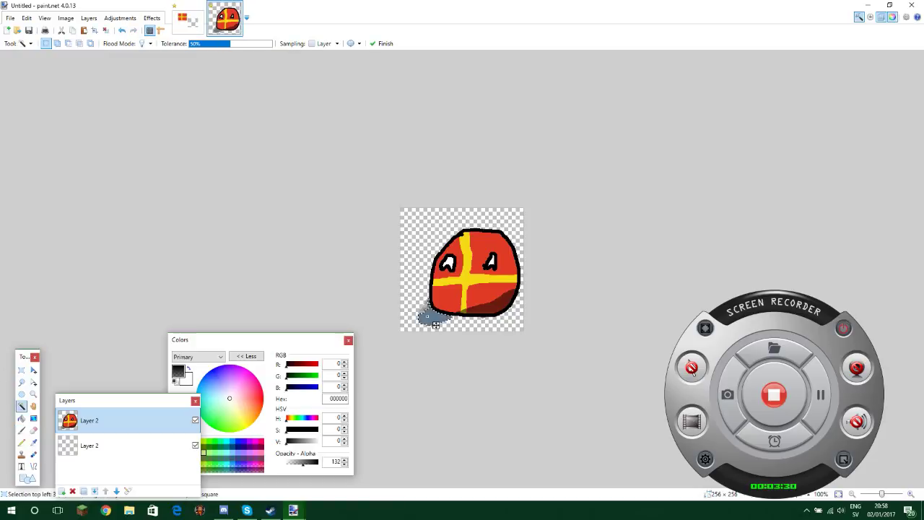
key("Delete")
key("ctrl+d")
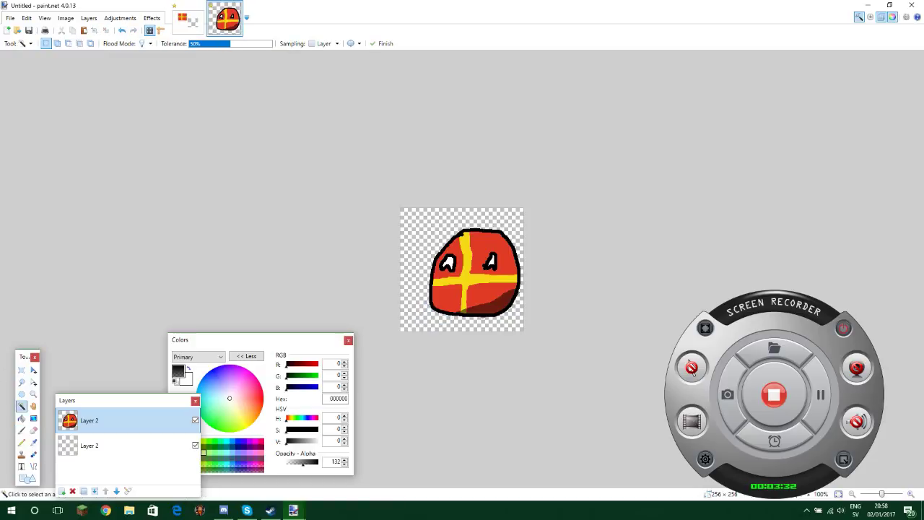
Repaint the ground shadow at the ball's lower left with semi-transparent black Paintbrush strokes of width 7
left_click(22, 430)
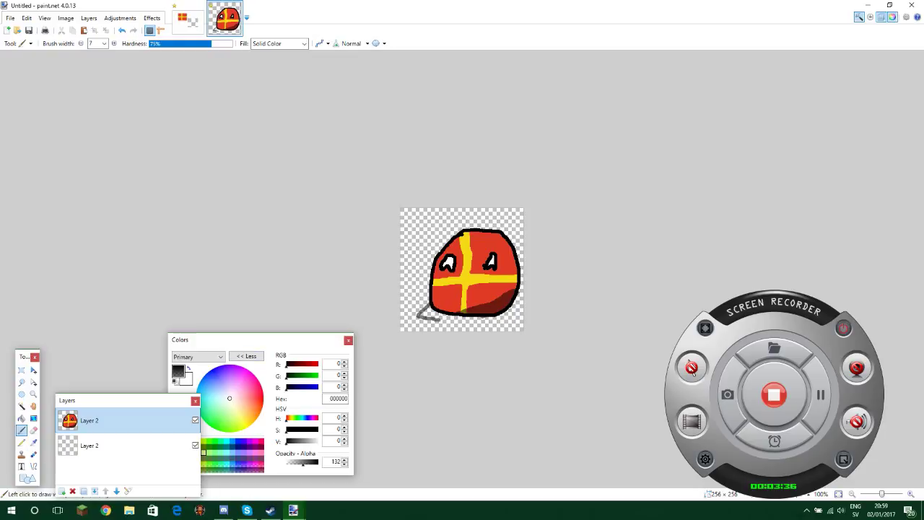
left_click_drag(433, 317, 443, 315)
mouse_move(425, 315)
left_mouse_down()
mouse_move(418, 310)
mouse_move(446, 317)
left_mouse_up()
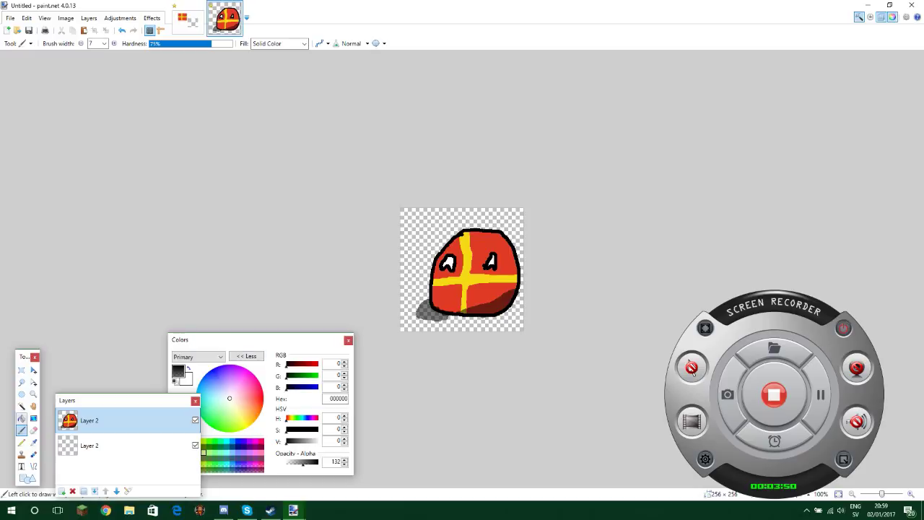
Move the layers list clear of the colour palette and fill the empty lower layer with black at full opacity, 255
left_click(86, 445)
left_click(22, 418)
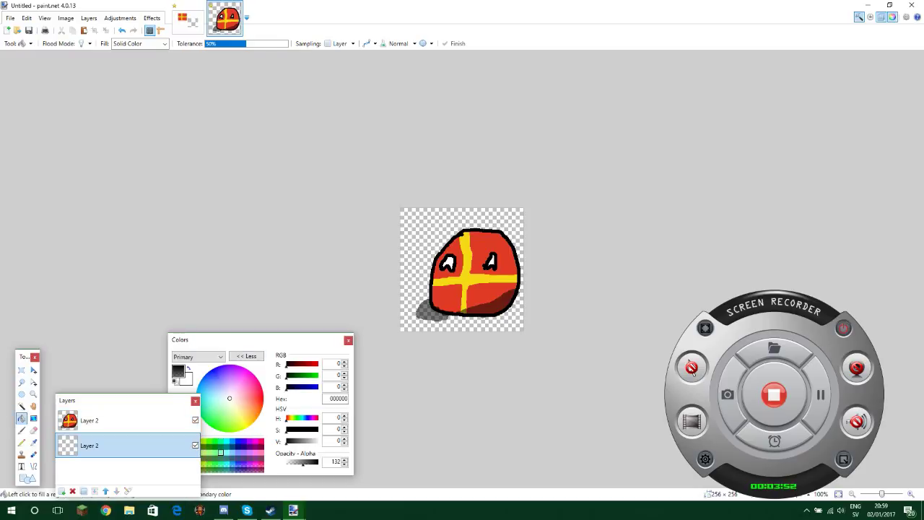
left_click_drag(109, 399, 77, 185)
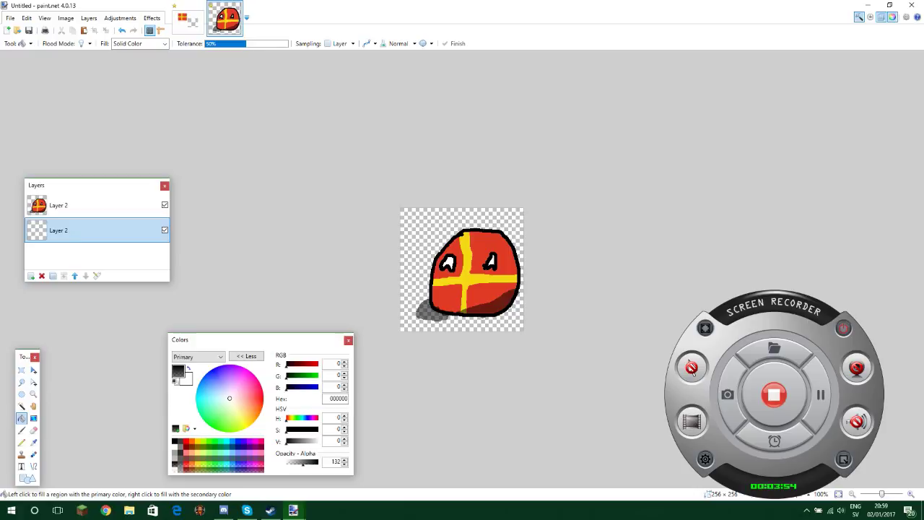
left_click(317, 461)
left_click(430, 286)
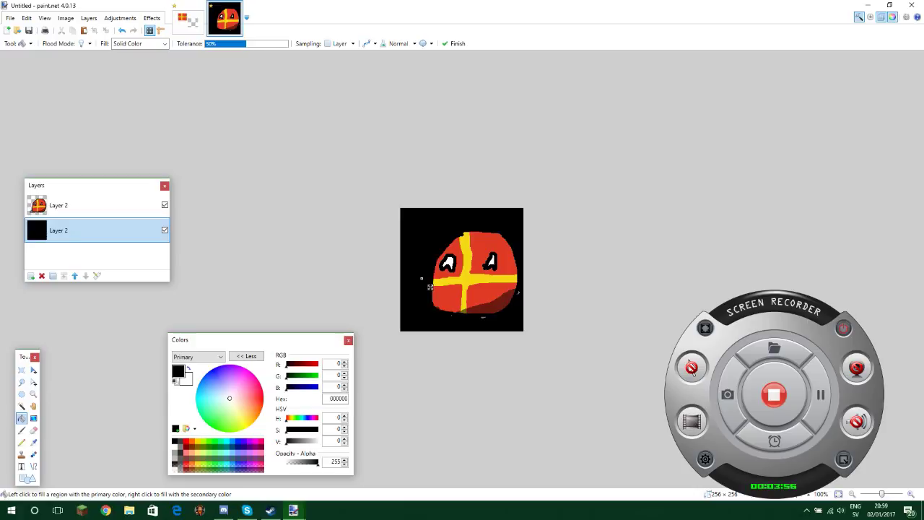
Recolour the lower layer's background fill, trying white first and settling on bright blue 0094FF
left_click(175, 446)
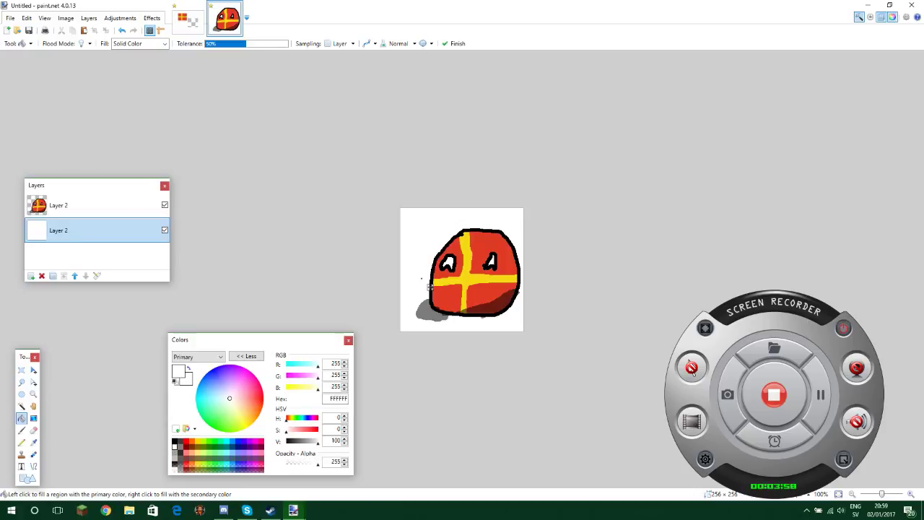
left_click(232, 440)
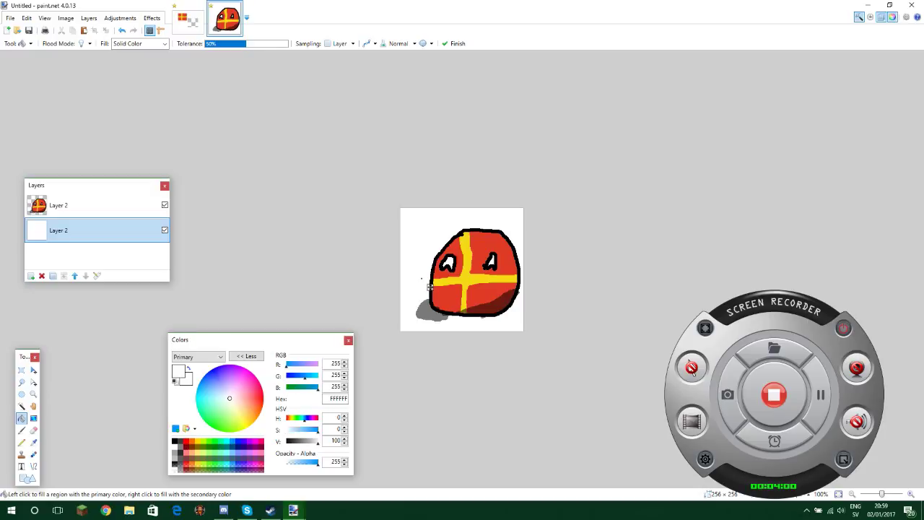
left_click(227, 440)
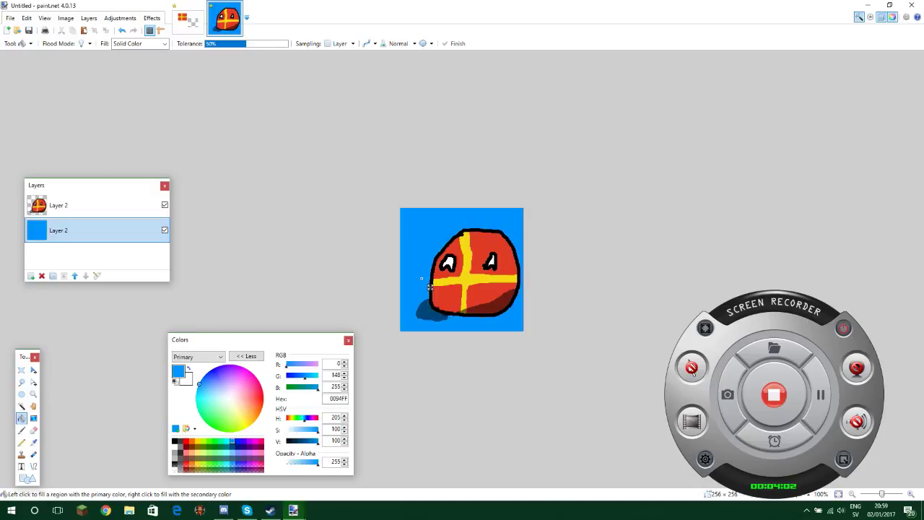